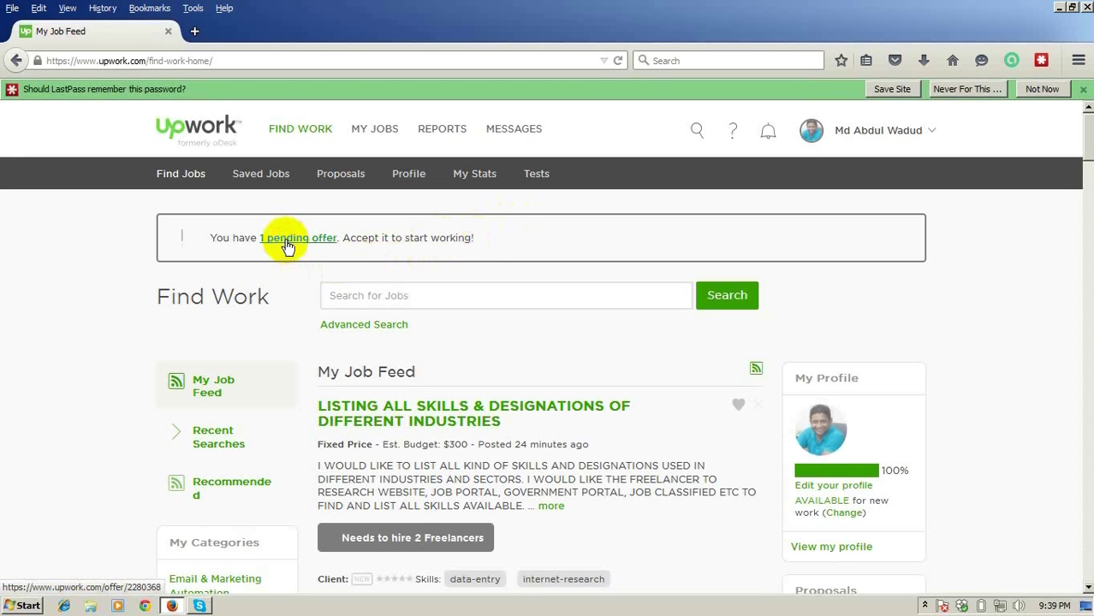
Open the pending offer and examine its contract title, hourly rate, weekly limit, manual time setting and offer date.
{"action": "left_click", "coordinate": [287, 247]}
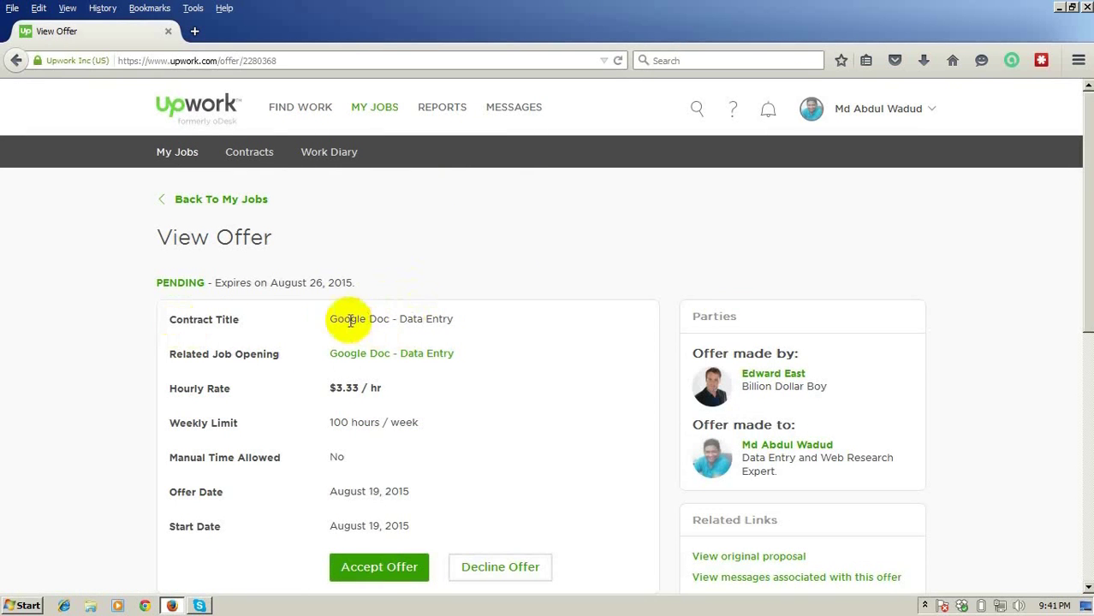
{"action": "left_click_drag", "start_coordinate": [331, 319], "coordinate": [464, 313]}
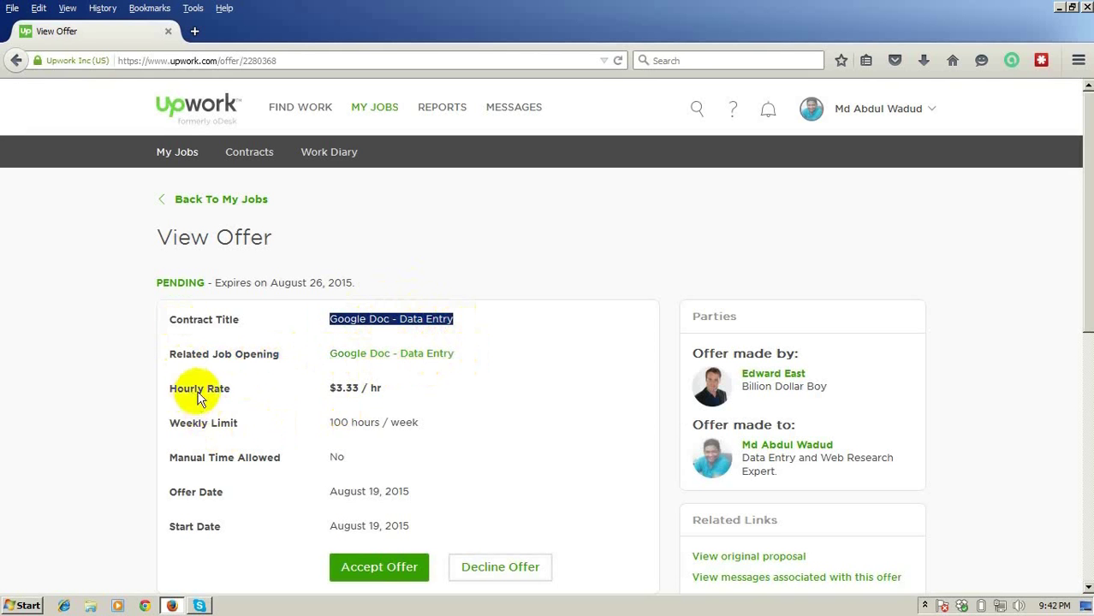
{"action": "left_click_drag", "start_coordinate": [384, 388], "coordinate": [336, 390]}
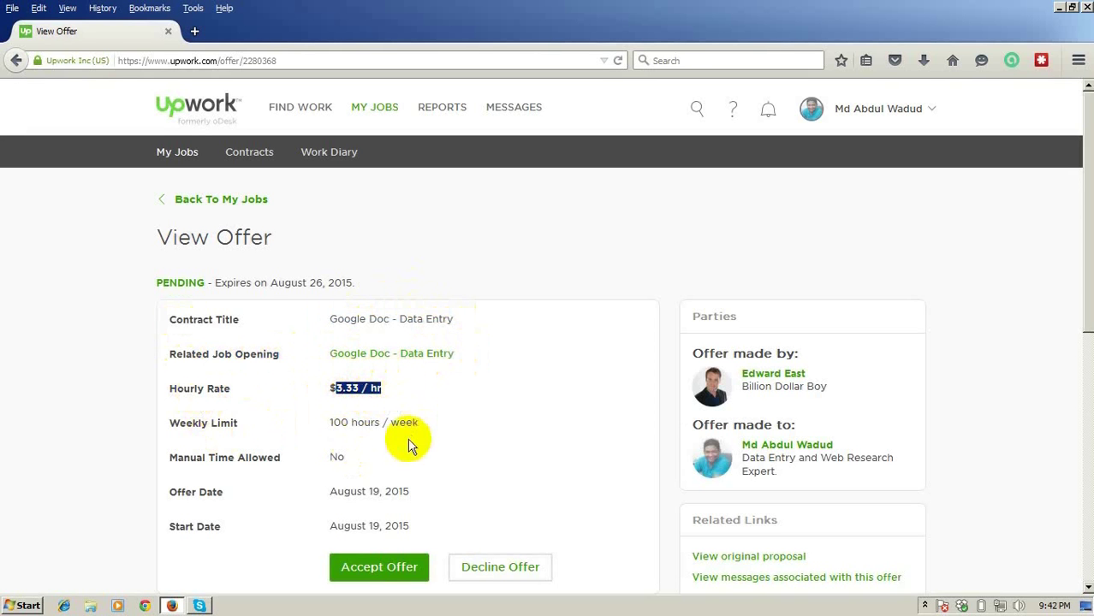
{"action": "scroll", "coordinate": [424, 393], "scroll_direction": "down", "scroll_amount": 2}
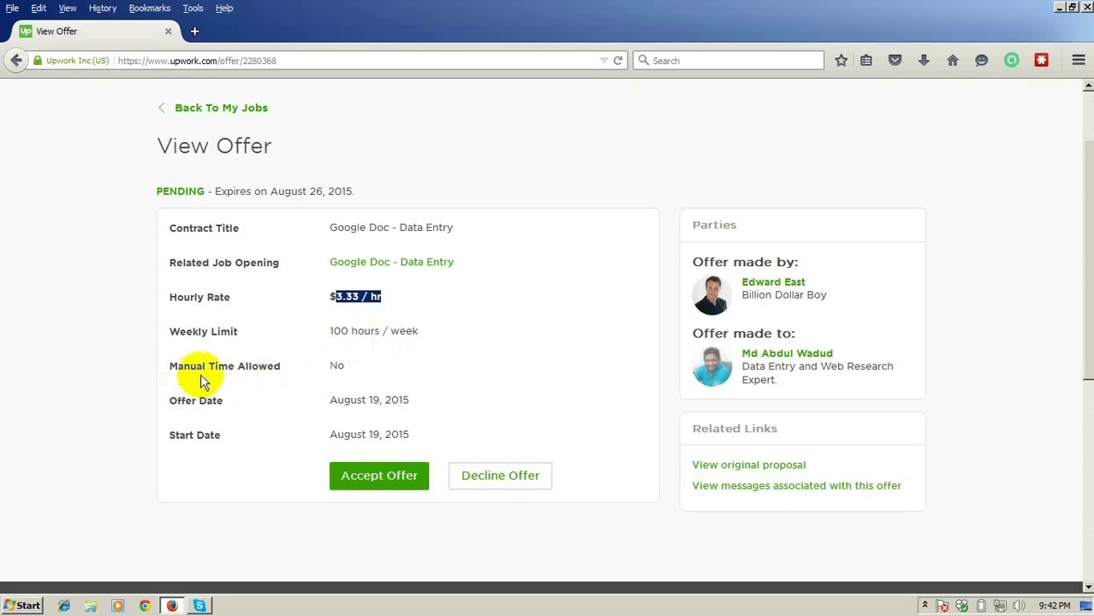
{"action": "double_click", "coordinate": [339, 365]}
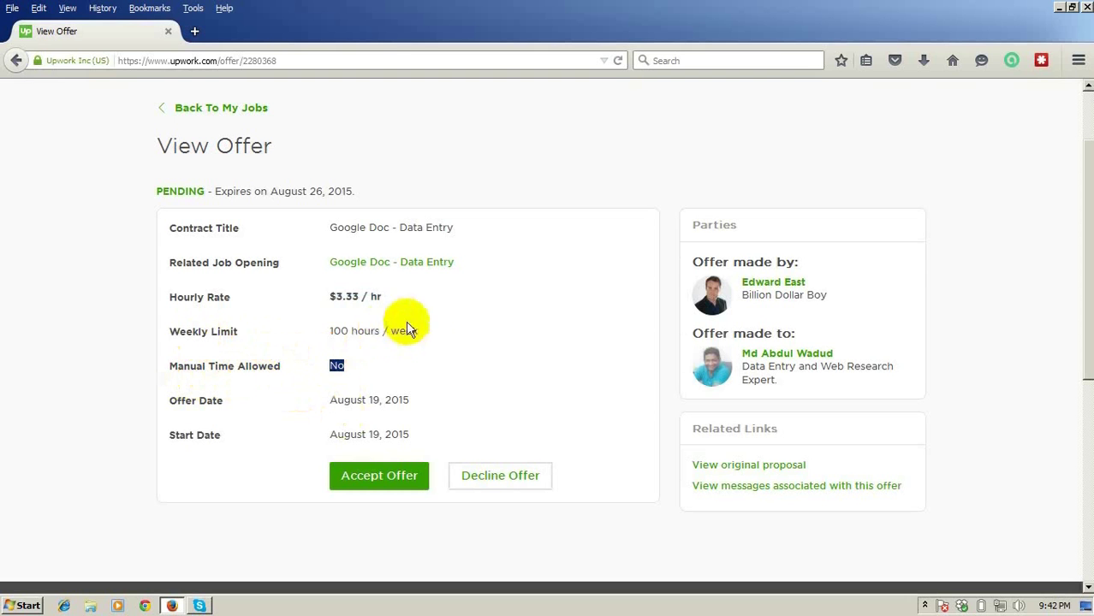
{"action": "left_click_drag", "start_coordinate": [428, 332], "coordinate": [331, 336]}
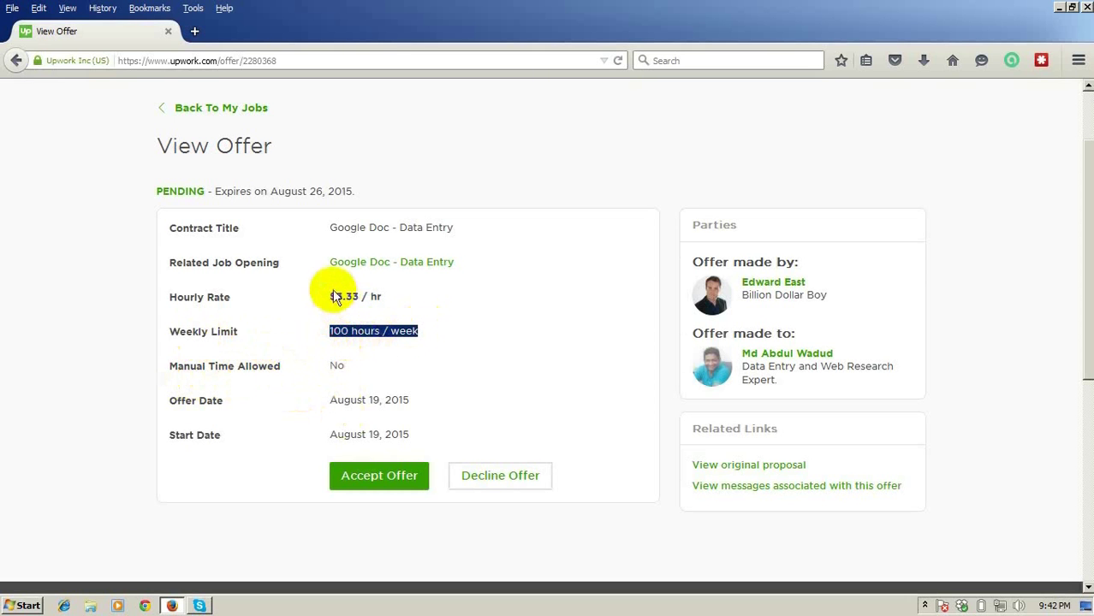
{"action": "left_click_drag", "start_coordinate": [392, 295], "coordinate": [334, 299]}
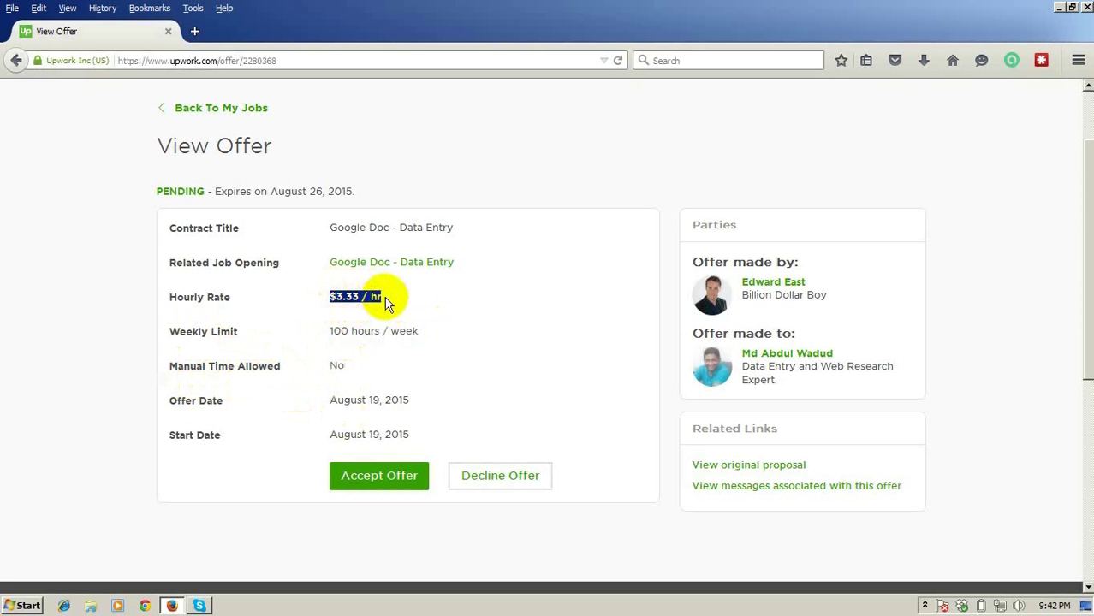
{"action": "left_click", "coordinate": [343, 300]}
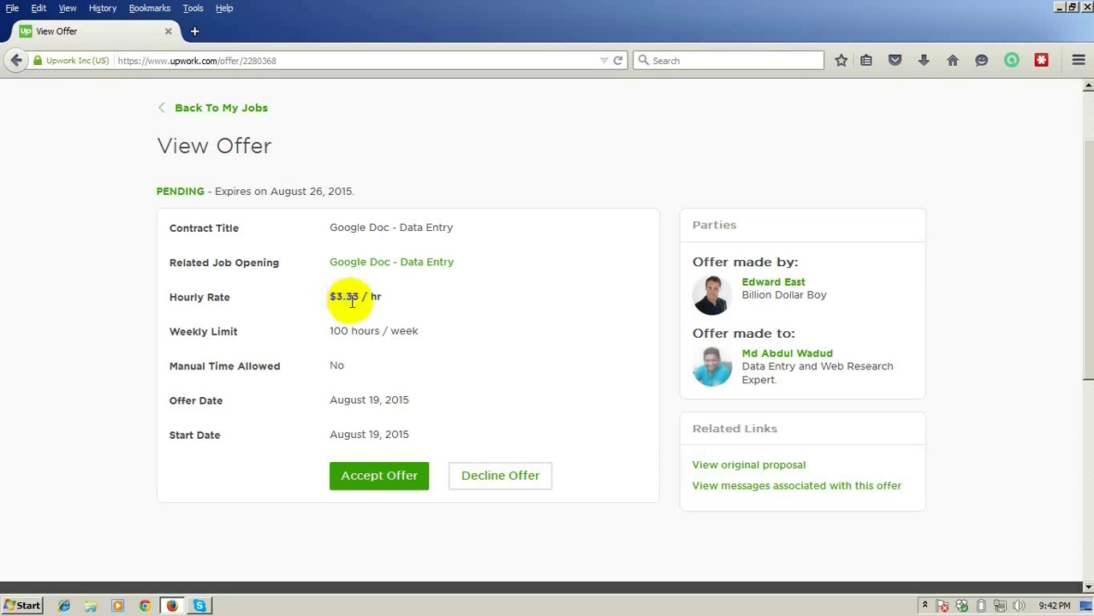
{"action": "double_click", "coordinate": [349, 297]}
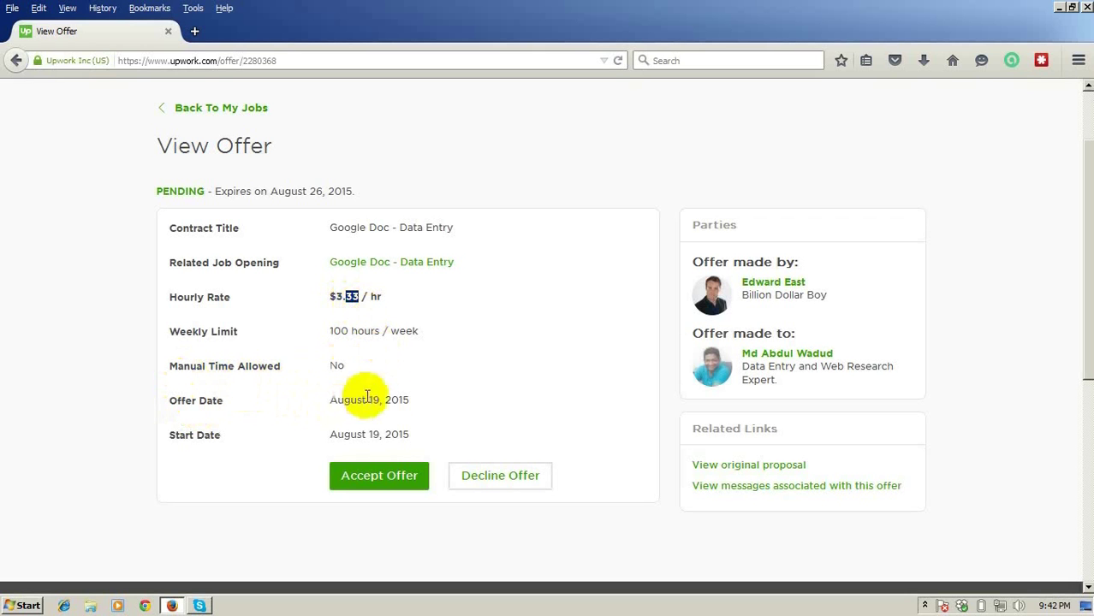
{"action": "left_click_drag", "start_coordinate": [410, 399], "coordinate": [324, 405]}
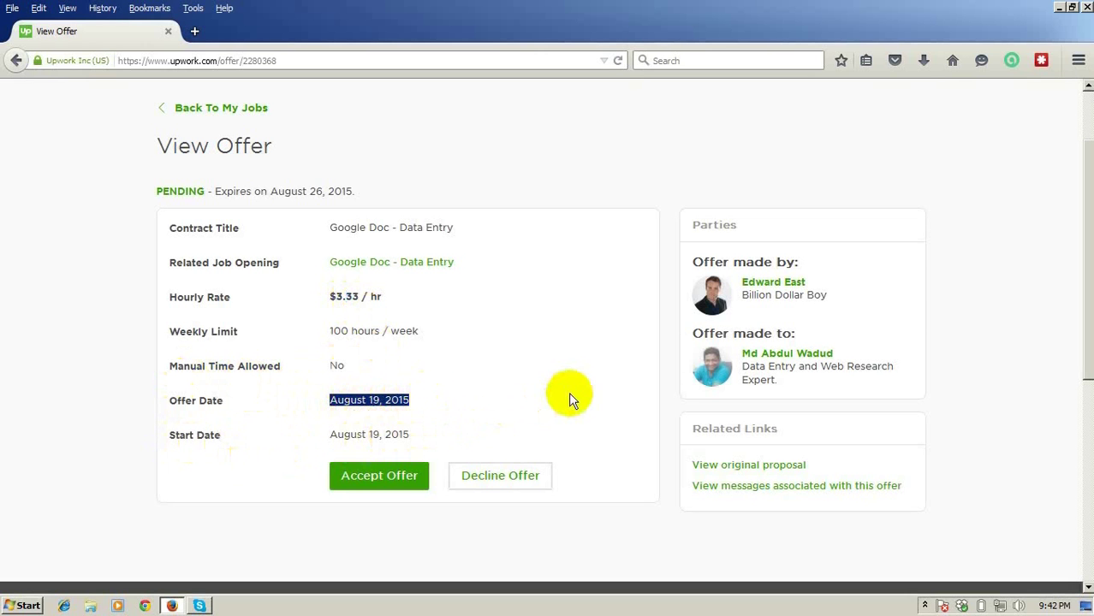
{"action": "left_click", "coordinate": [383, 466]}
{"action": "left_click", "coordinate": [467, 370]}
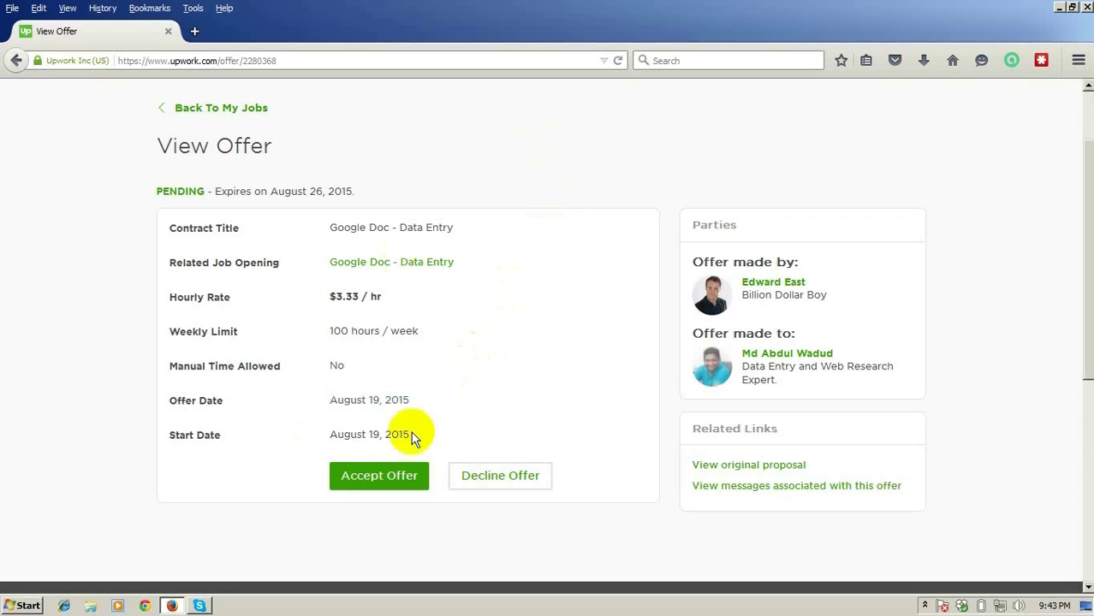
Accept the offer with the client message "Thanks for the Offer. Accepted." and agreement to the Upwork terms.
{"action": "left_click", "coordinate": [358, 482]}
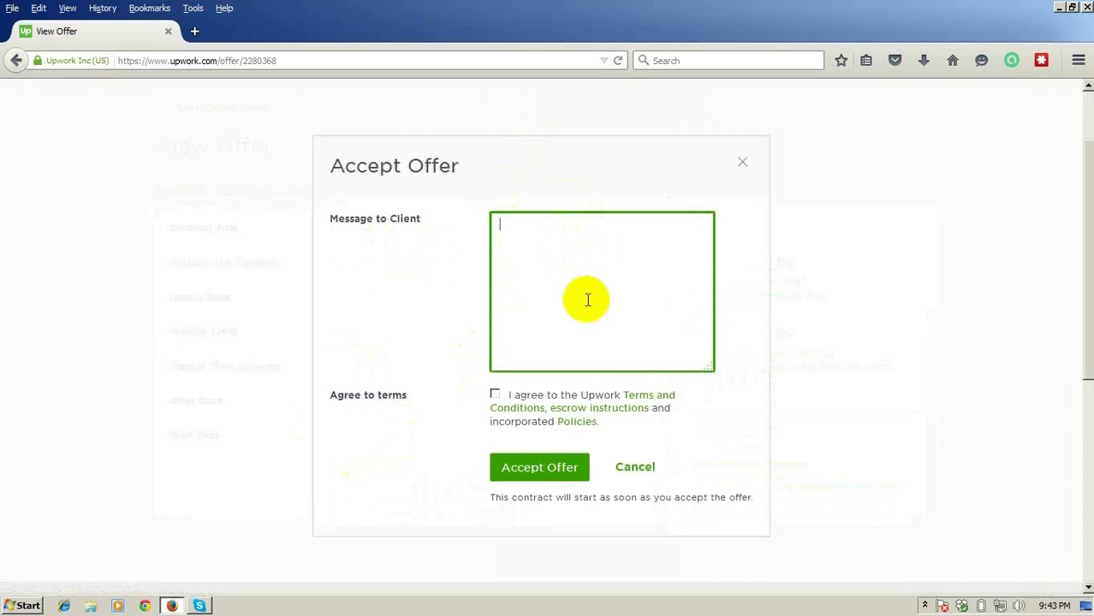
{"action": "type", "text": "Thanks for the "}
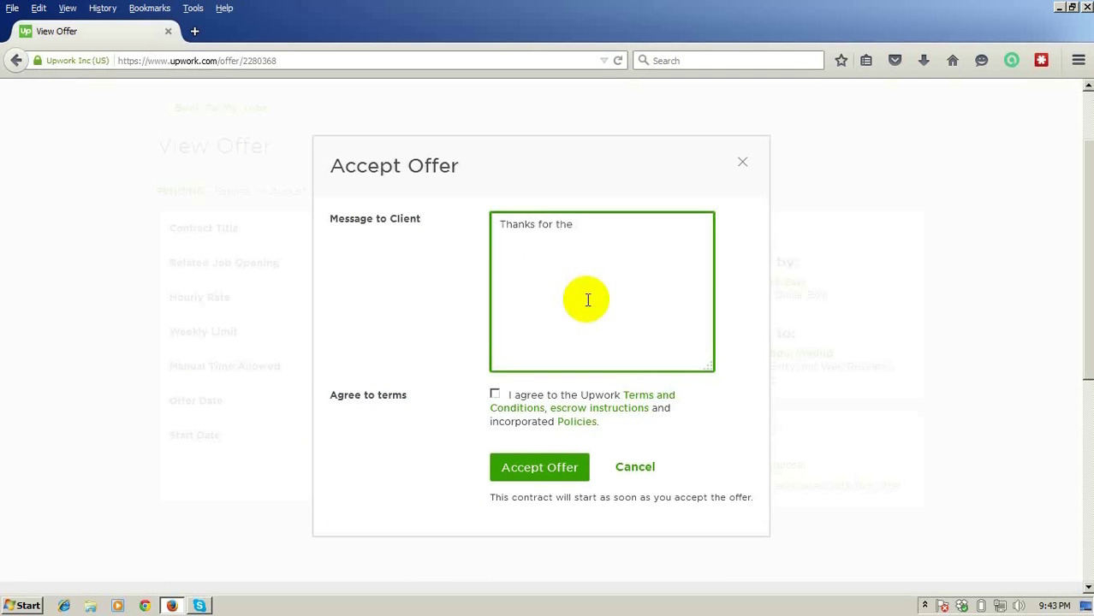
{"action": "type", "text": "Offer. Accepted."}
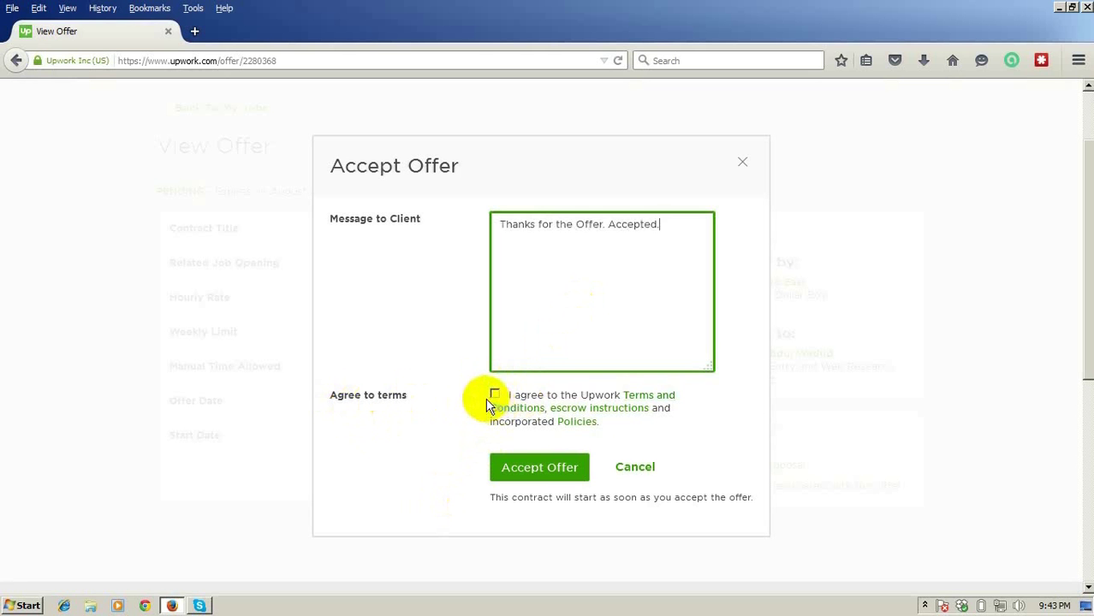
{"action": "left_click", "coordinate": [565, 471]}
{"action": "left_click", "coordinate": [495, 395]}
{"action": "left_click", "coordinate": [502, 476]}
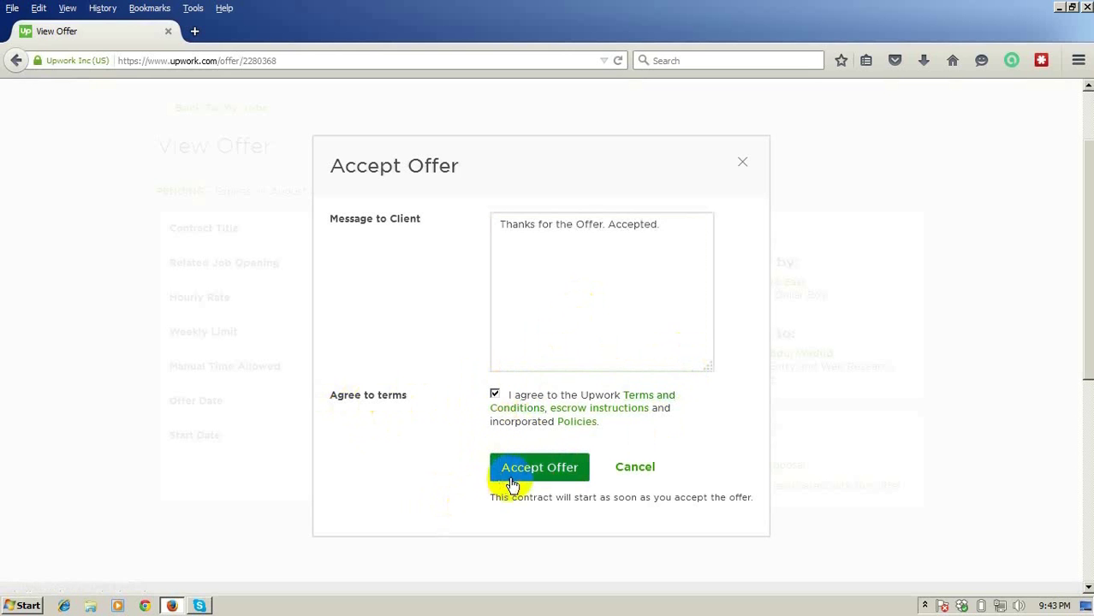
{"action": "left_click", "coordinate": [536, 471]}
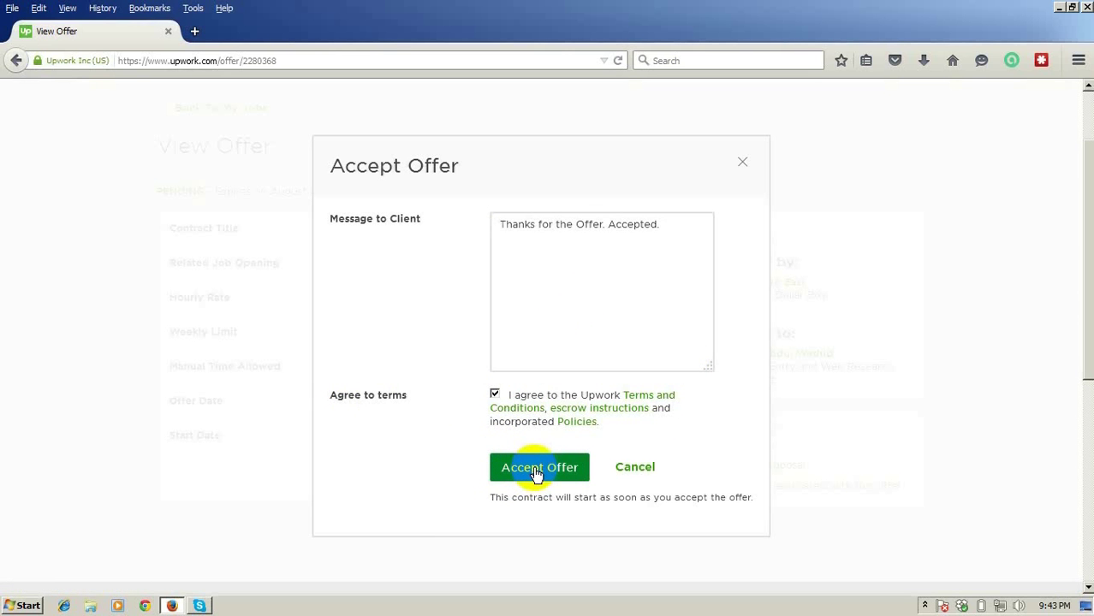
{"action": "left_click", "coordinate": [536, 471]}
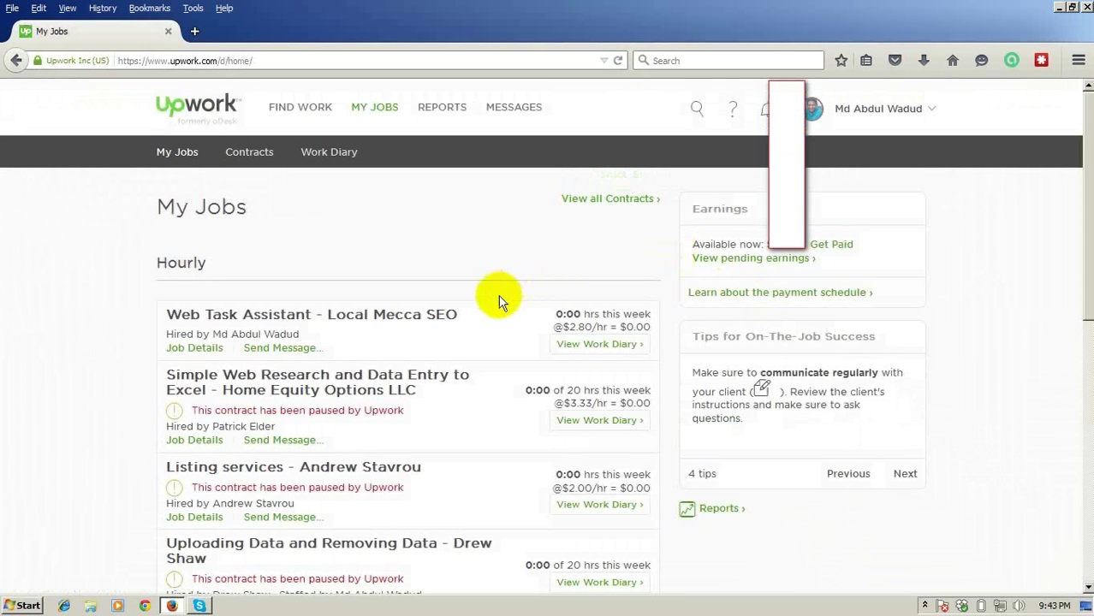
Examine the Google Doc - Data Entry job among the hourly jobs, including its title, logged time and hiring client.
{"action": "scroll", "coordinate": [501, 299], "scroll_direction": "down", "scroll_amount": 2}
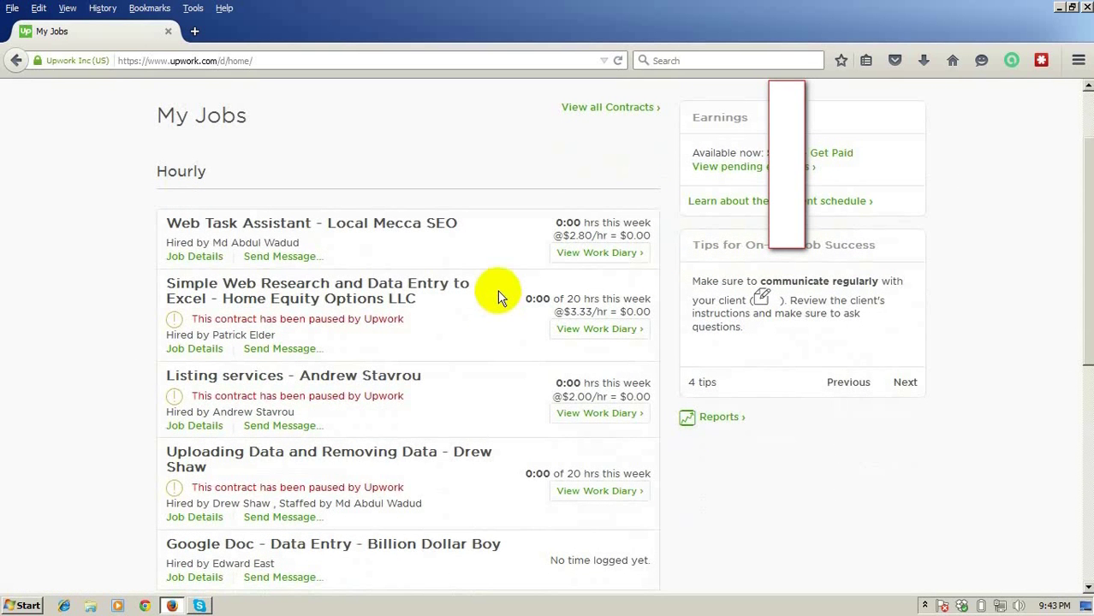
{"action": "scroll", "coordinate": [498, 290], "scroll_direction": "down", "scroll_amount": 4}
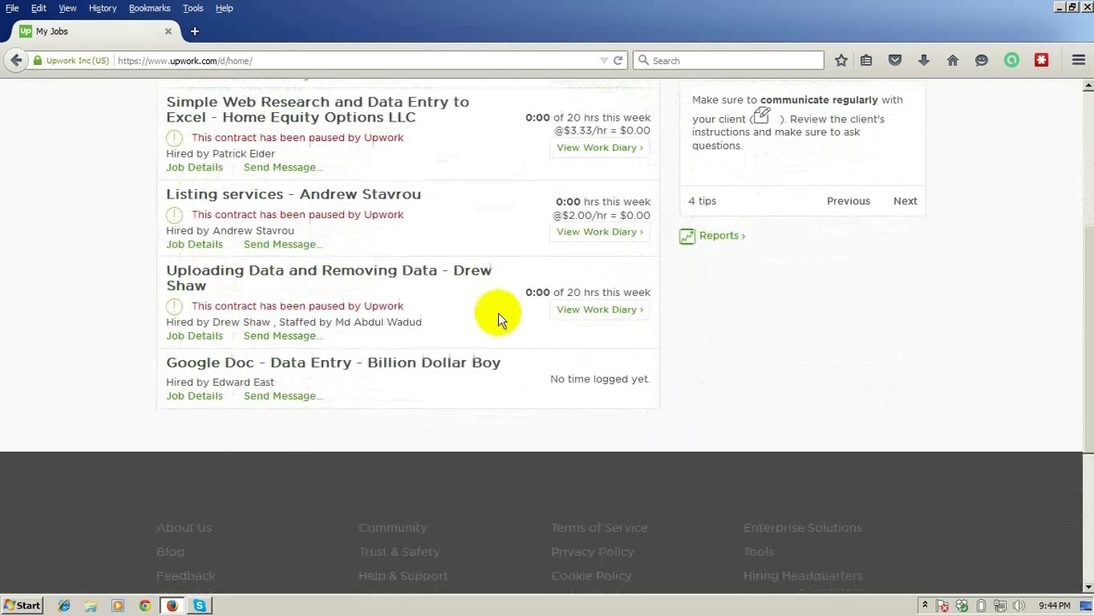
{"action": "left_click_drag", "start_coordinate": [167, 361], "coordinate": [507, 361]}
{"action": "left_click", "coordinate": [374, 362]}
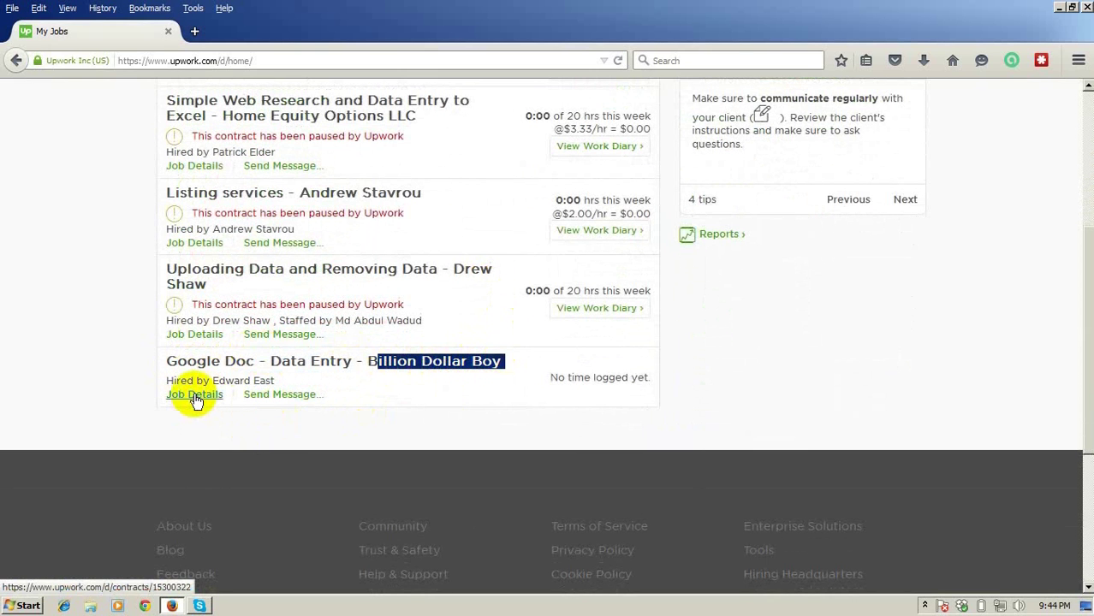
{"action": "left_click", "coordinate": [452, 362]}
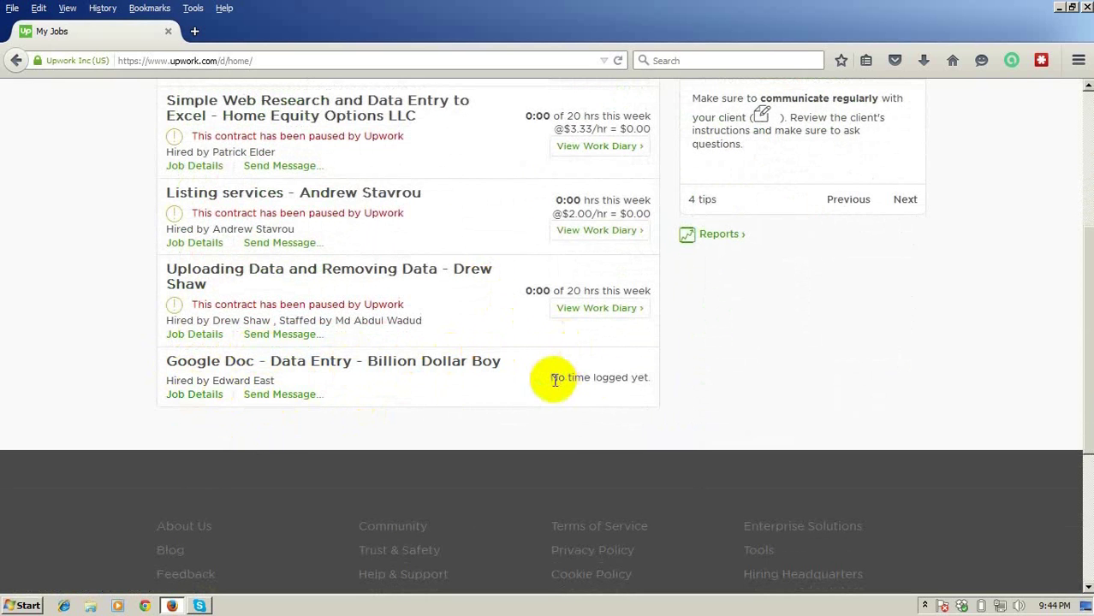
{"action": "left_click_drag", "start_coordinate": [554, 379], "coordinate": [650, 377]}
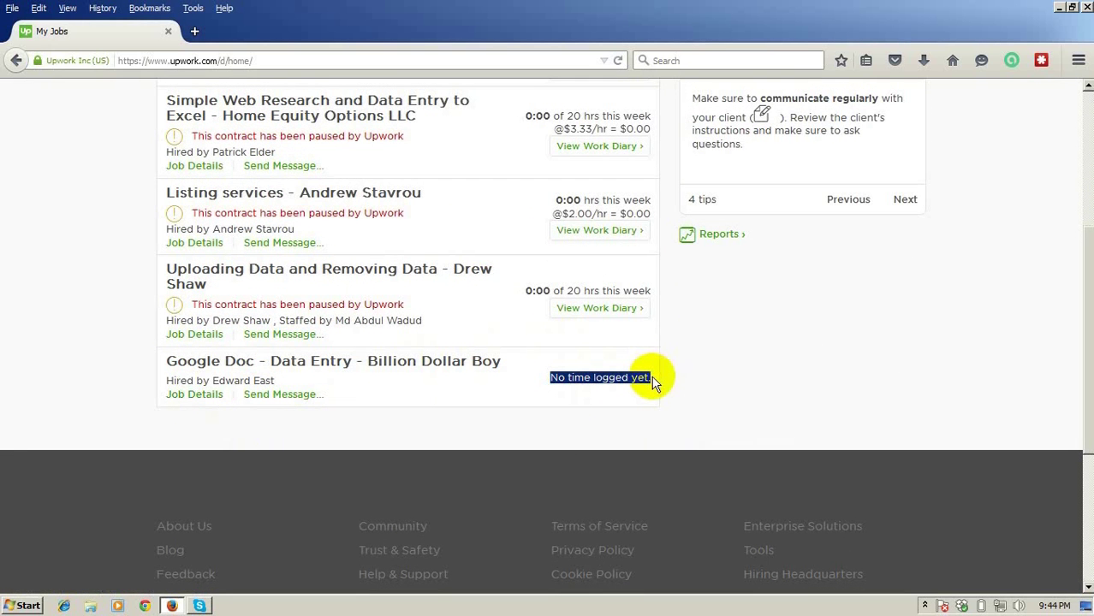
{"action": "left_click_drag", "start_coordinate": [654, 380], "coordinate": [554, 390]}
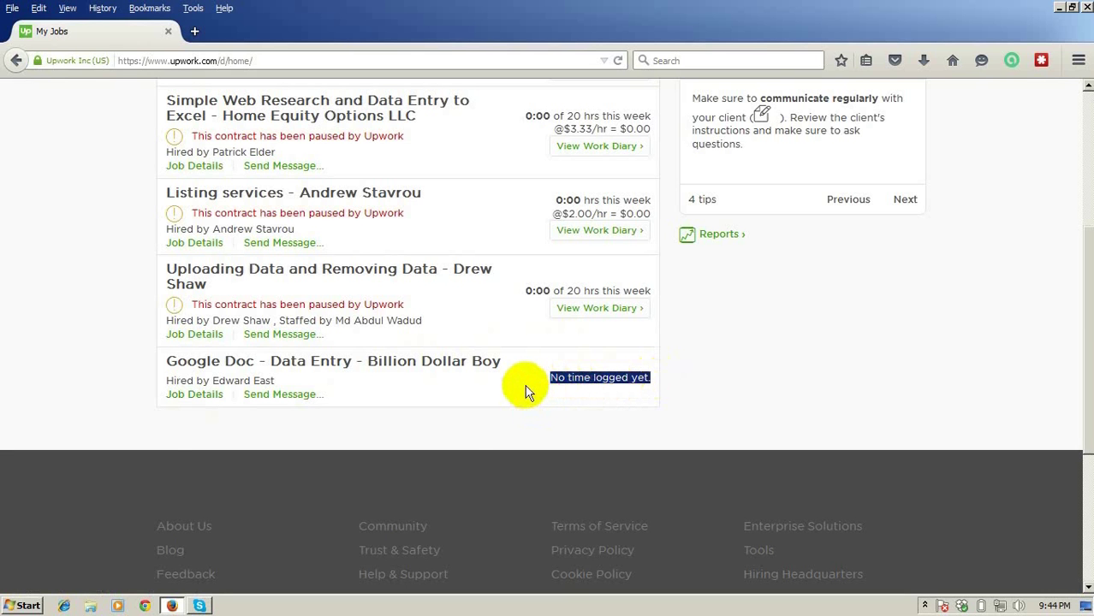
{"action": "left_click", "coordinate": [169, 380]}
{"action": "left_click_drag", "start_coordinate": [169, 380], "coordinate": [286, 381]}
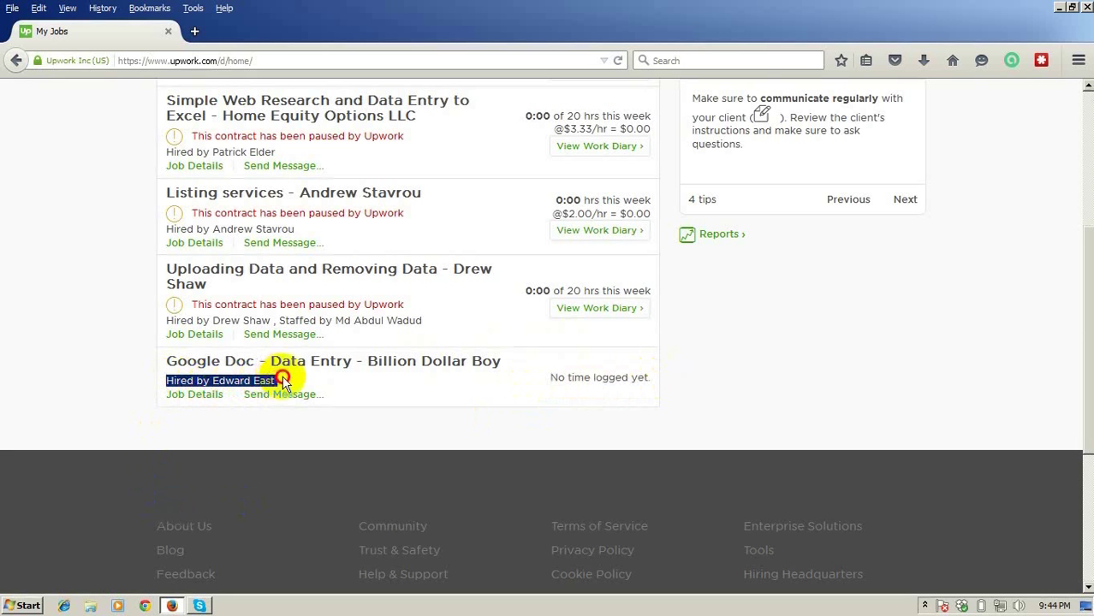
{"action": "double_click", "coordinate": [227, 380]}
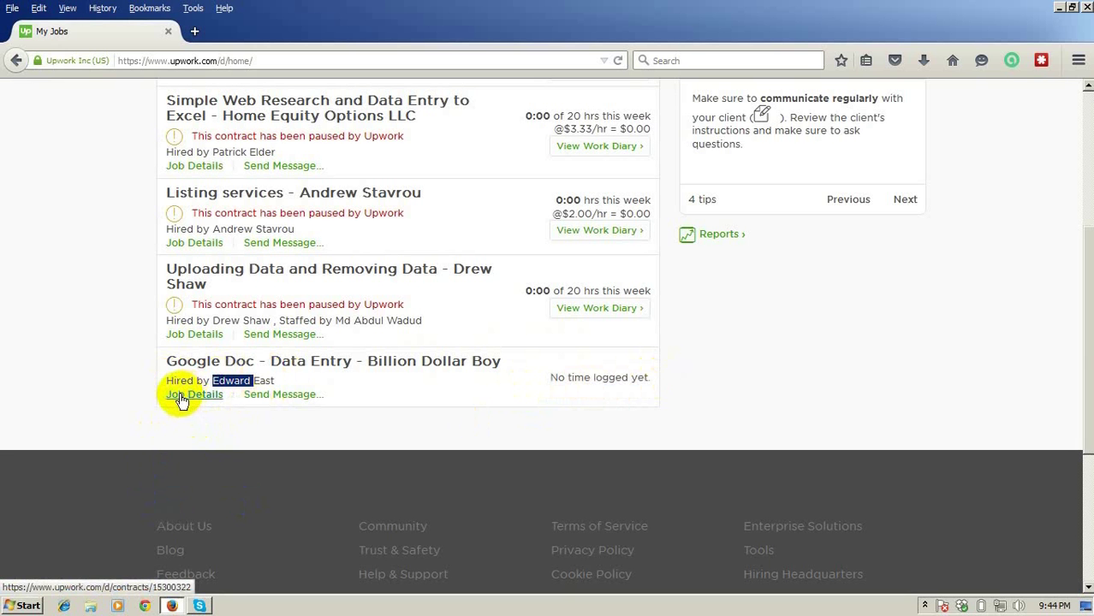
Open the Google Doc - Data Entry job details in a new tab and review the contract terms and client information.
{"action": "right_click", "coordinate": [180, 394]}
{"action": "left_click", "coordinate": [204, 406]}
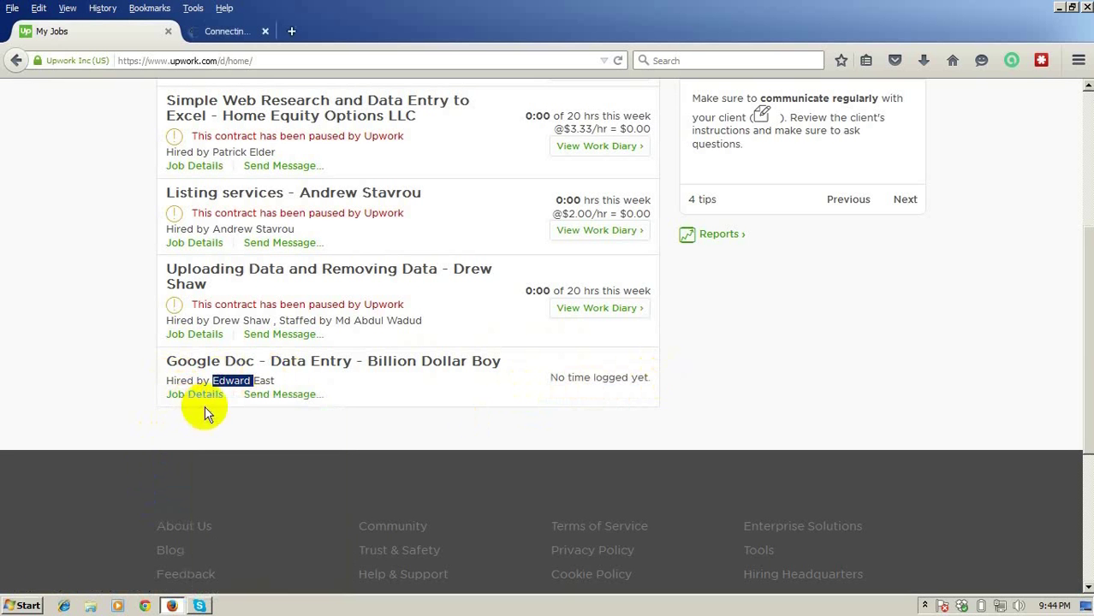
{"action": "scroll", "coordinate": [420, 286], "scroll_direction": "up", "scroll_amount": 4}
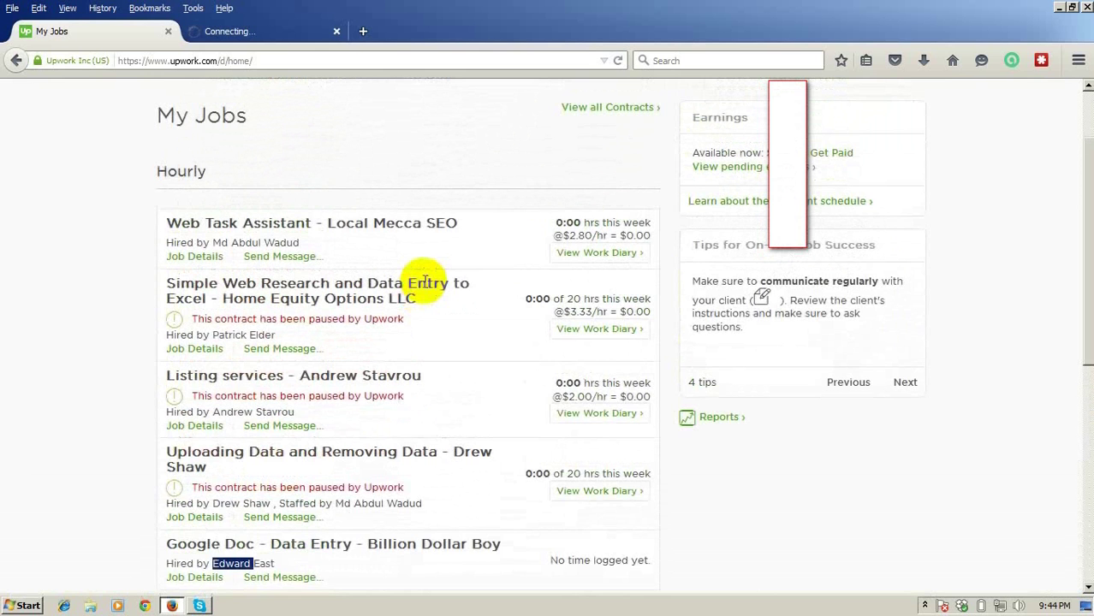
{"action": "left_click", "coordinate": [276, 32]}
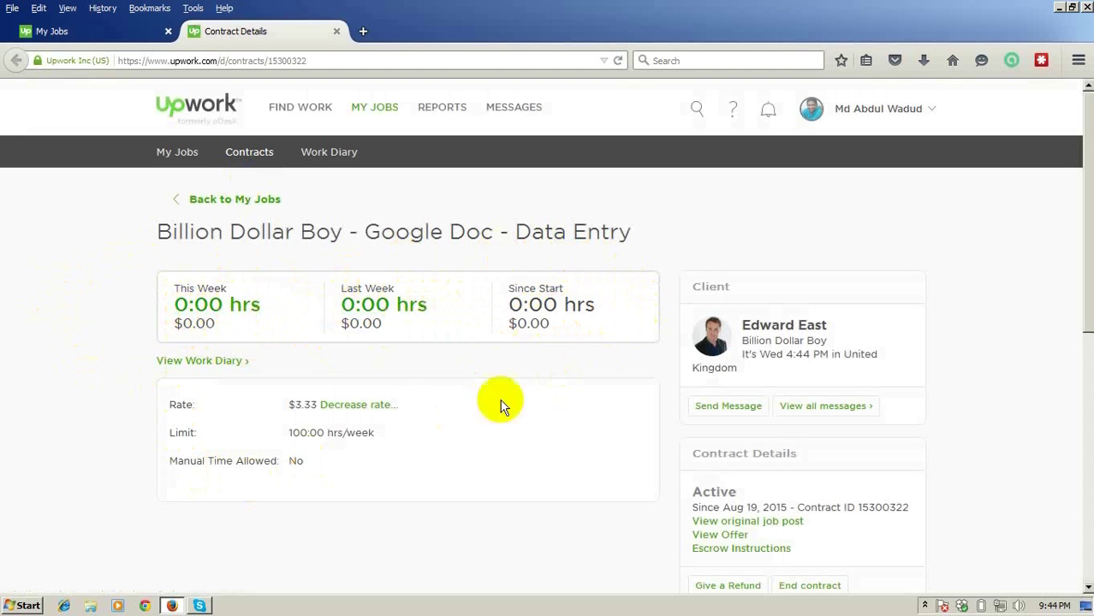
{"action": "scroll", "coordinate": [138, 468], "scroll_direction": "down", "scroll_amount": 2}
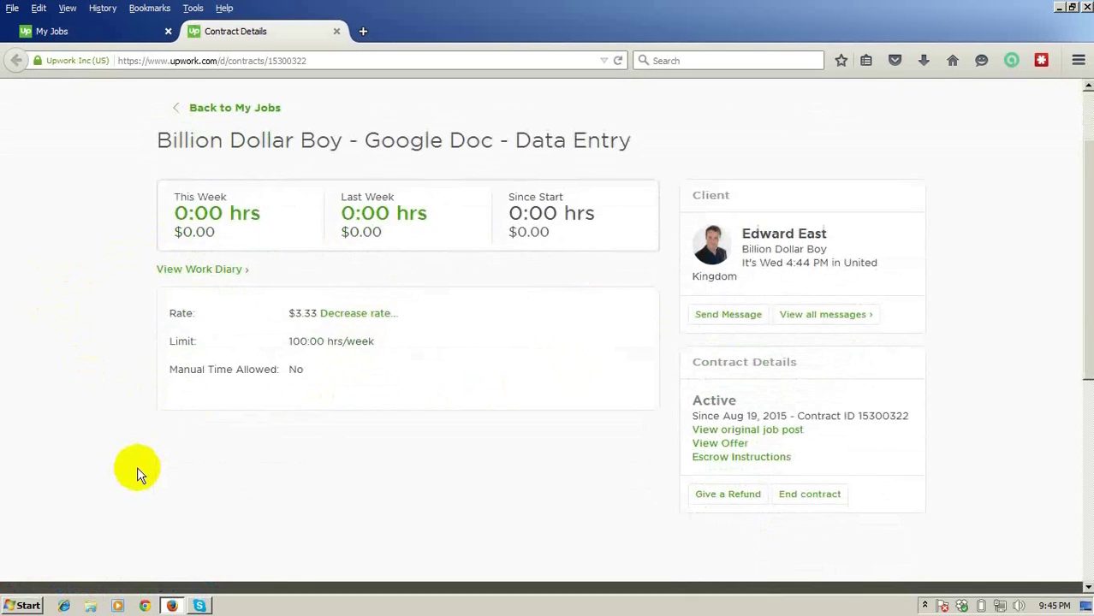
{"action": "scroll", "coordinate": [137, 466], "scroll_direction": "up", "scroll_amount": 2}
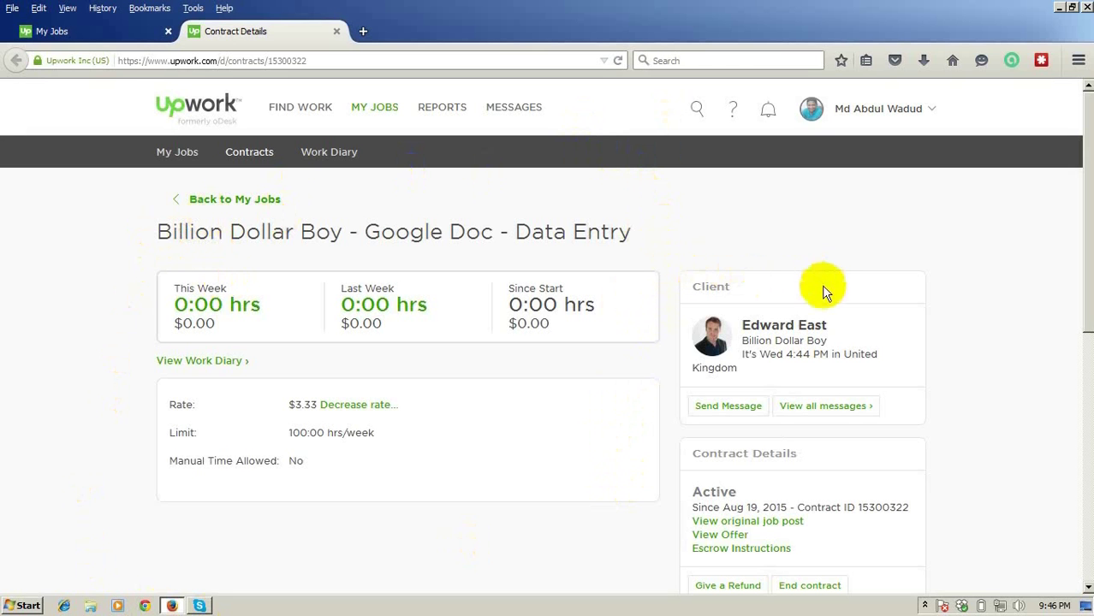
{"action": "left_click_drag", "start_coordinate": [744, 323], "coordinate": [829, 325]}
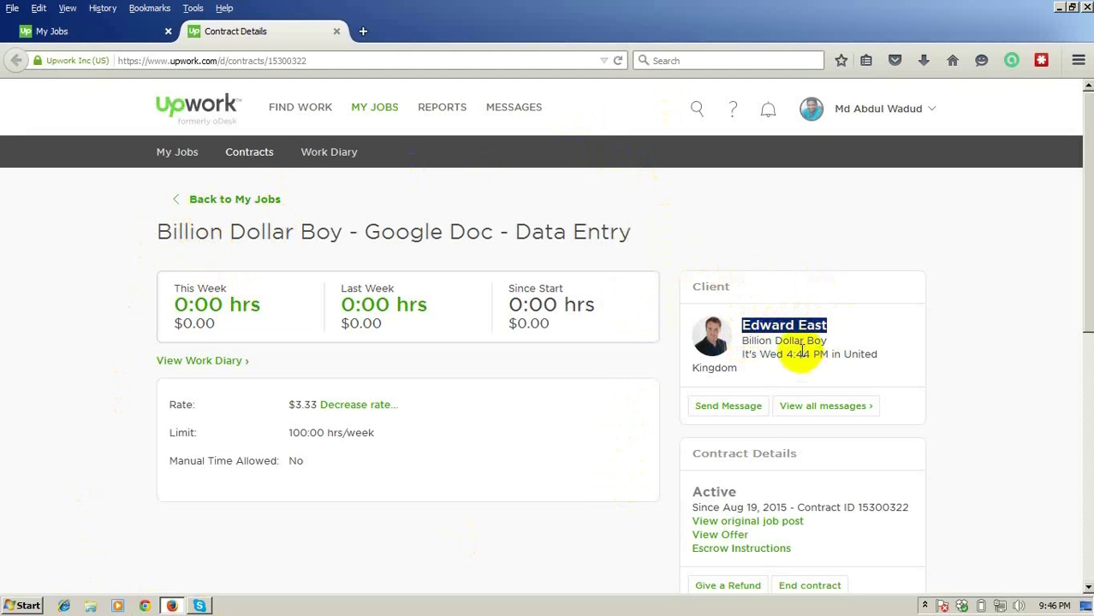